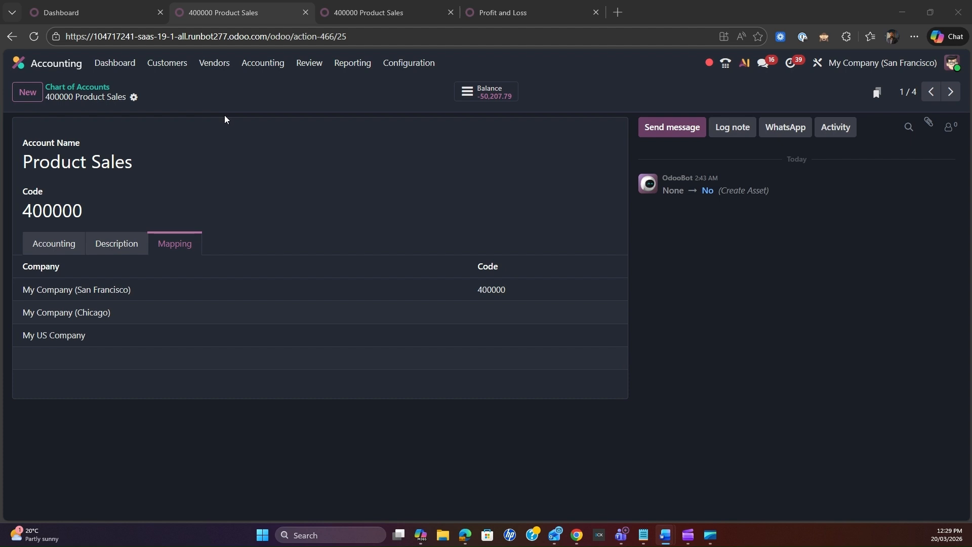
Step: Map code 400000 to My US Company on the San Francisco Product Sales account and save the record
left_click(496, 336)
type("40000")
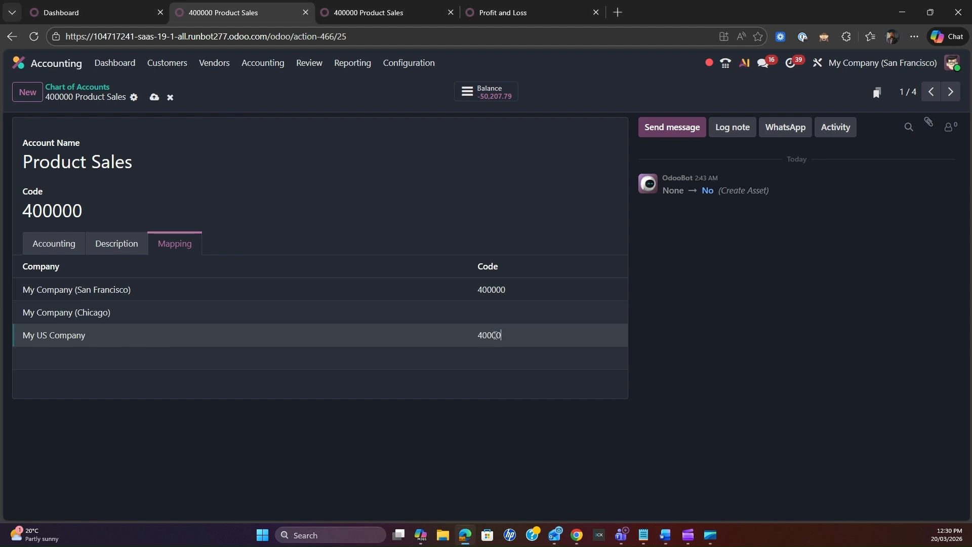
type("0")
left_click(151, 98)
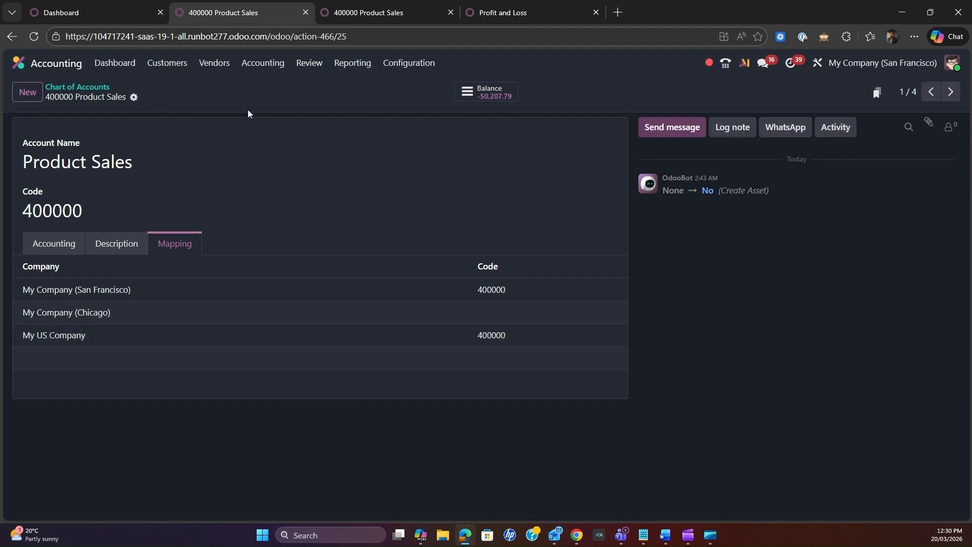
Step: Examine the Profit and Loss report's Consolidation option, the accounts grouped under 400000 Product Sales, and the selected companies
left_click(505, 14)
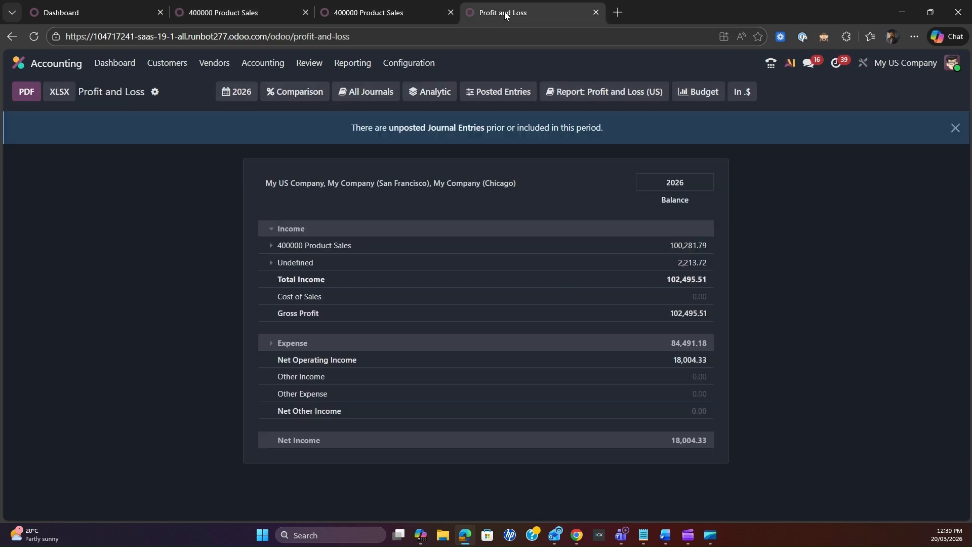
left_click(508, 95)
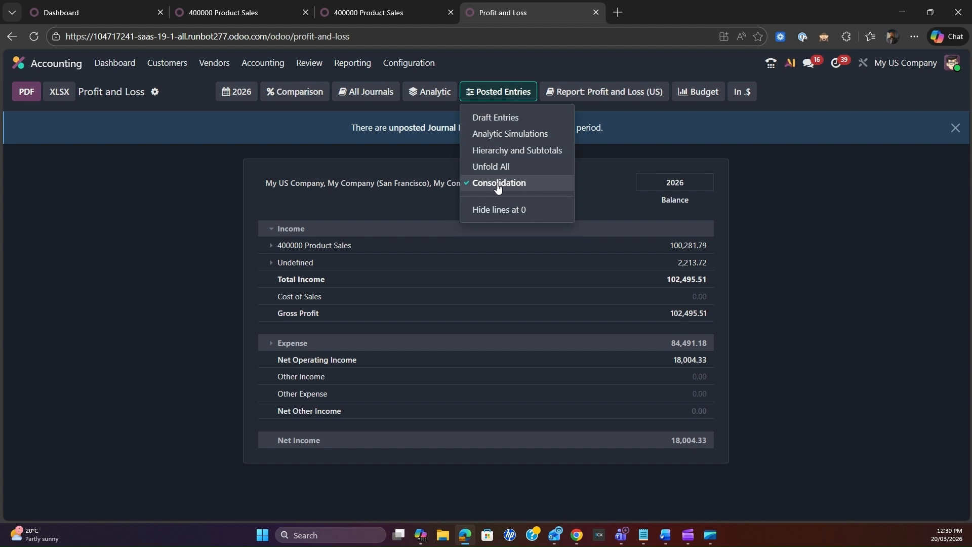
left_click(415, 158)
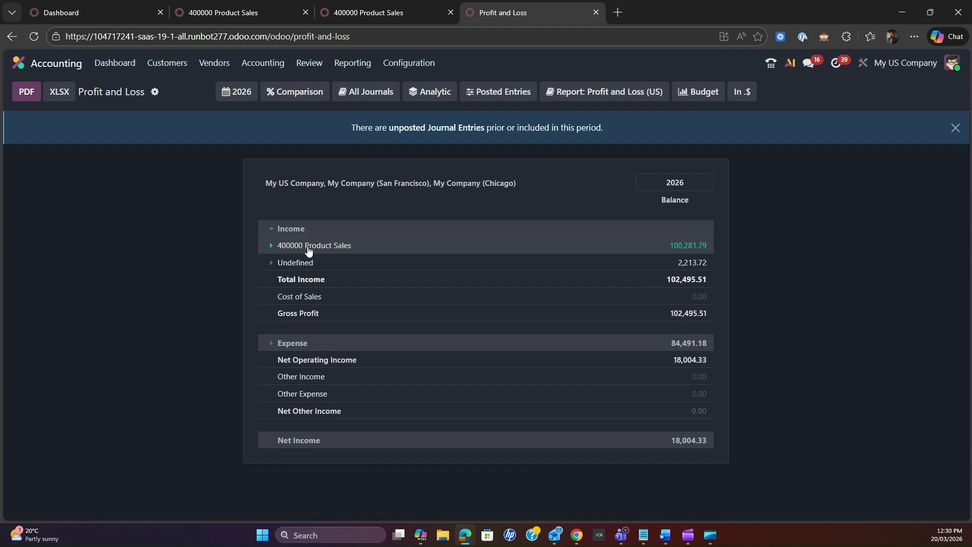
left_click(271, 247)
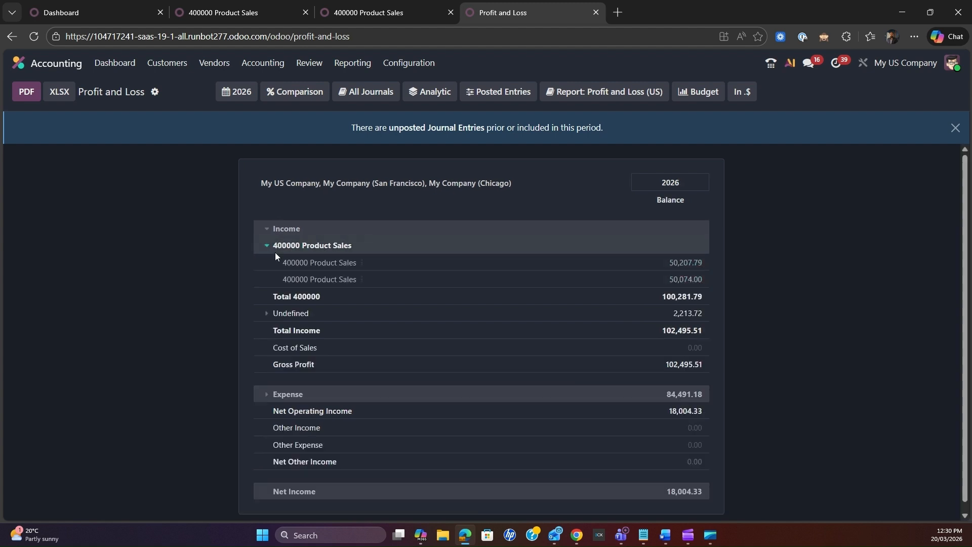
left_click(271, 247)
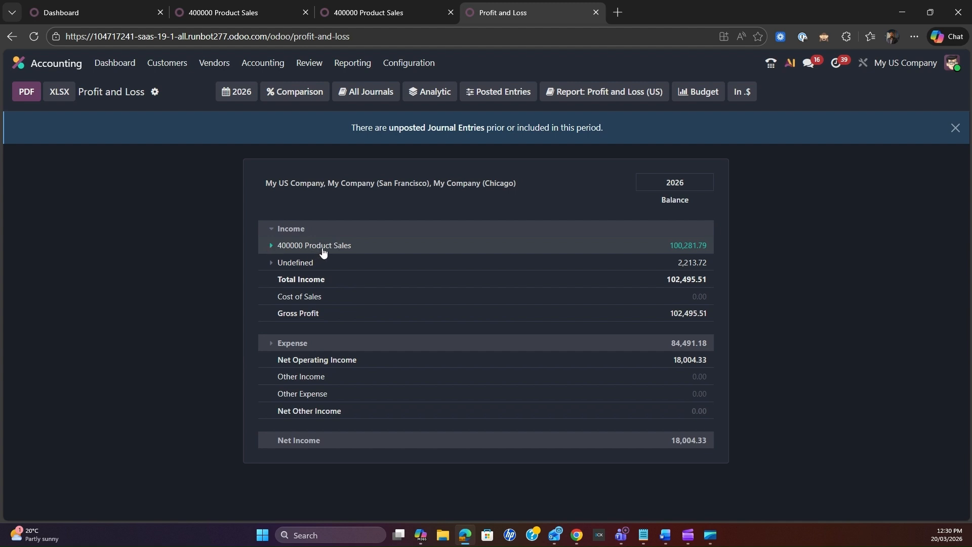
left_click(901, 69)
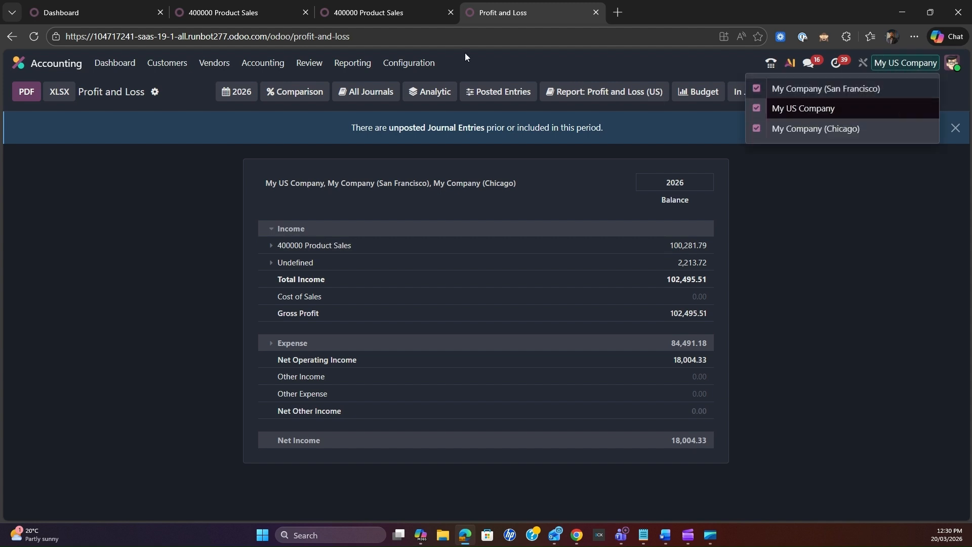
Step: Map code 400000 to My Company (San Francisco) on My US Company's Product Sales account and save the record
left_click(383, 14)
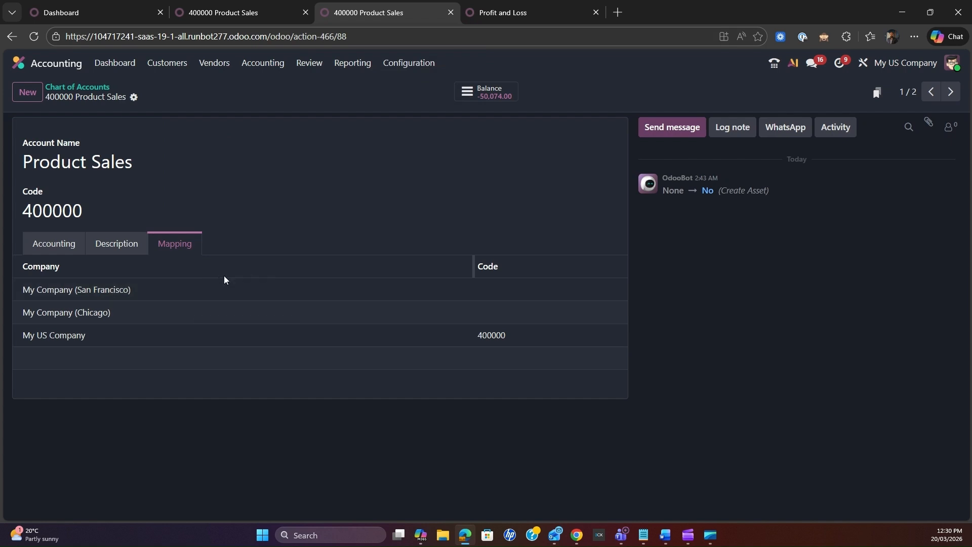
left_click(491, 290)
type("4")
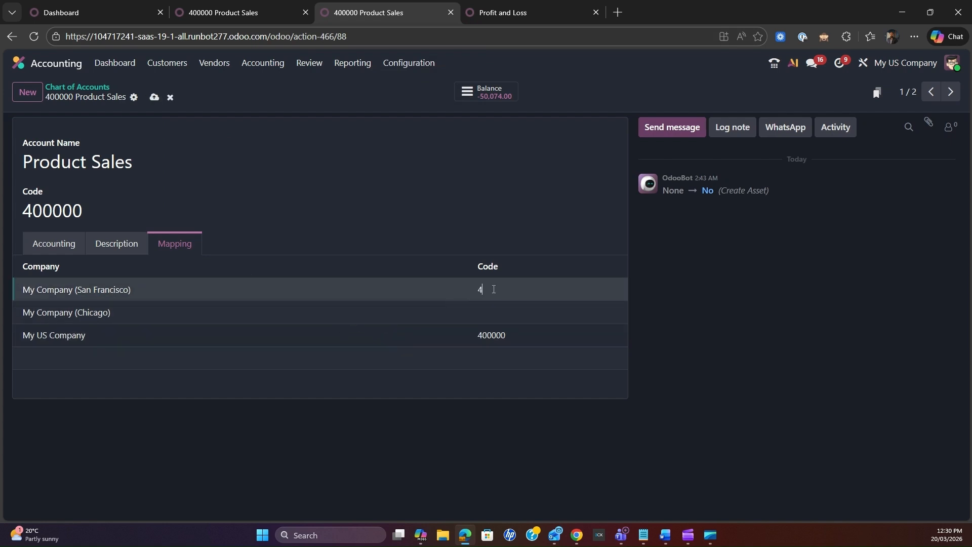
type("00000")
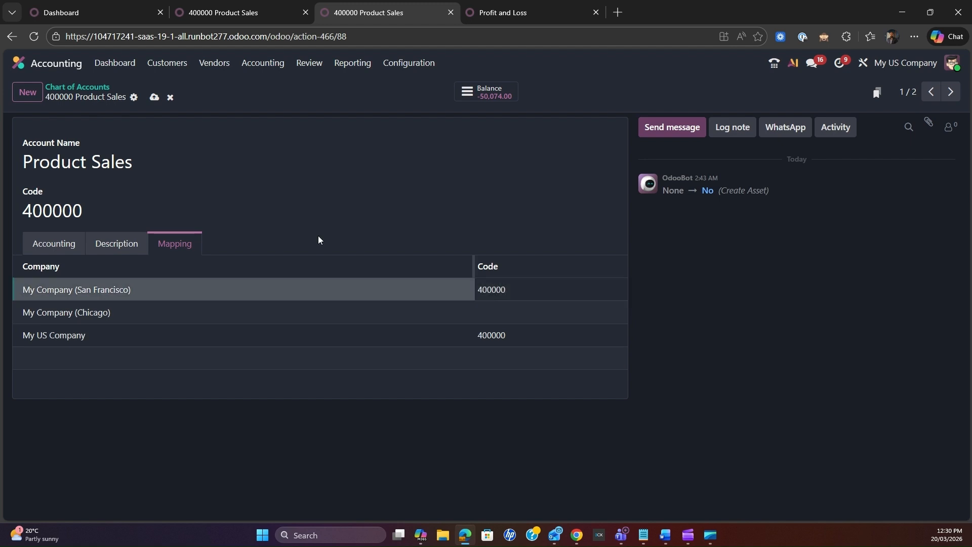
left_click(155, 98)
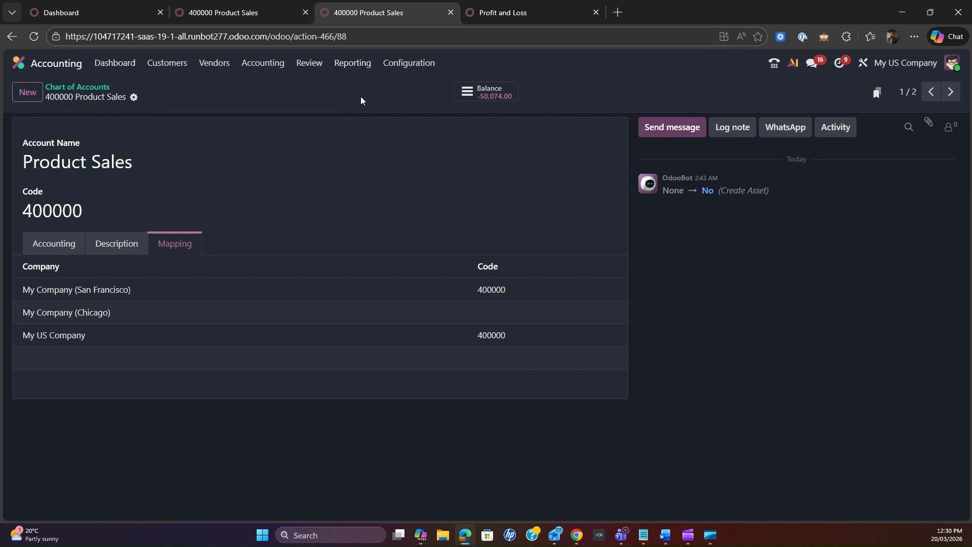
Step: View the Profit and Loss report with My Company (San Francisco) as the main company and expand 400000 Product Sales
left_click(532, 15)
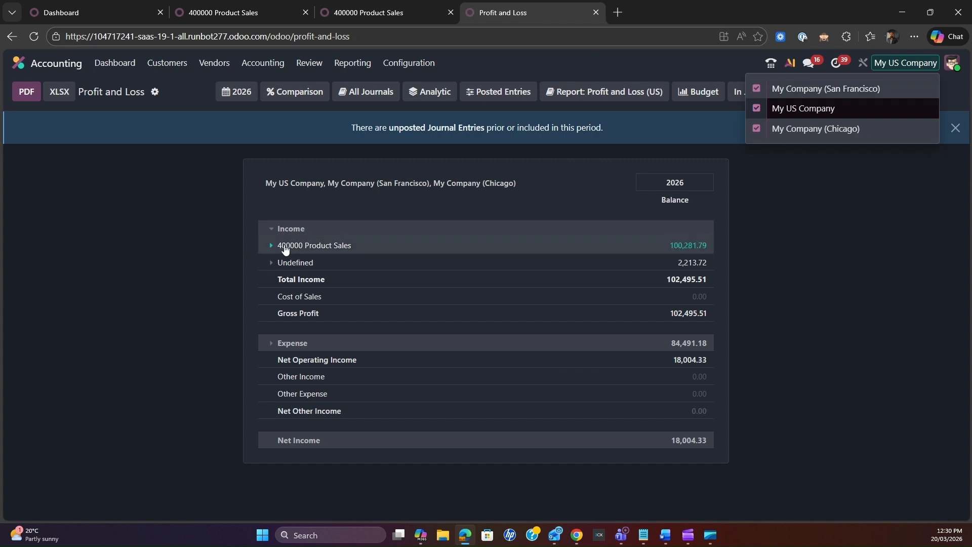
left_click(801, 91)
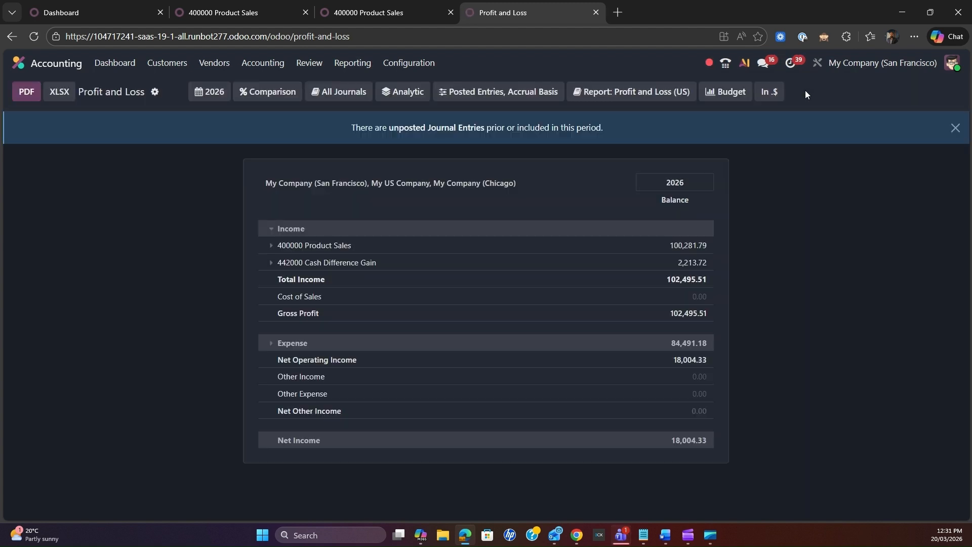
left_click(272, 247)
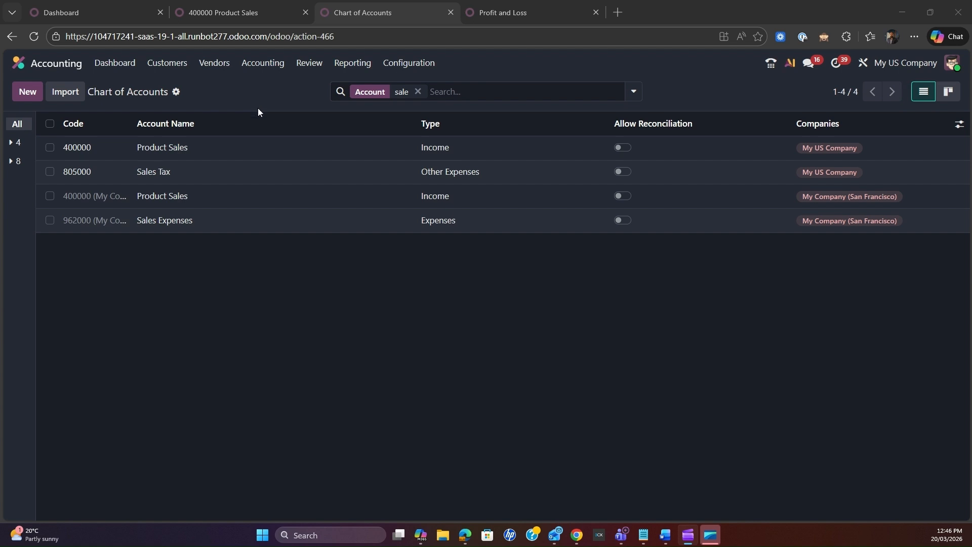
Step: Try adding My Company (Chicago) to the companies of My US Company's 400000 Product Sales account
left_click(273, 157)
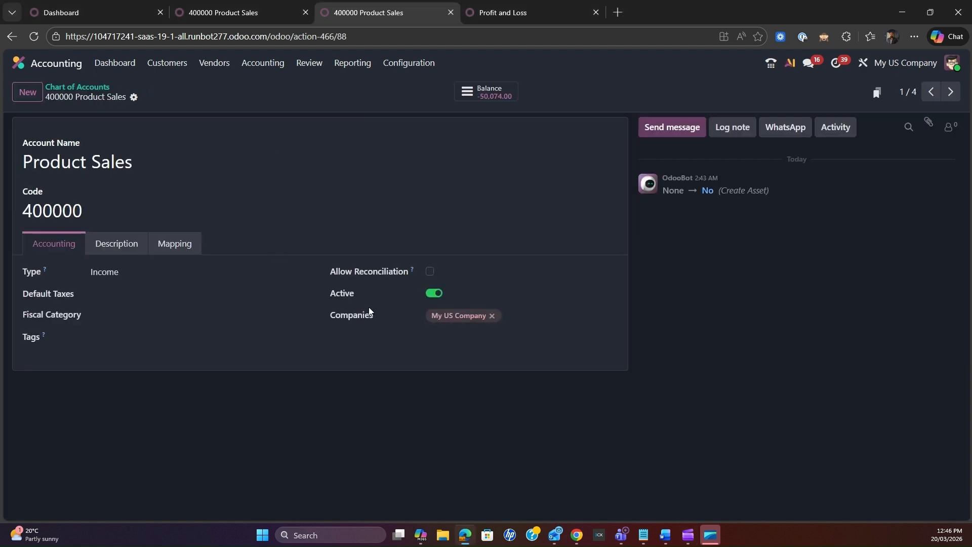
left_click(531, 319)
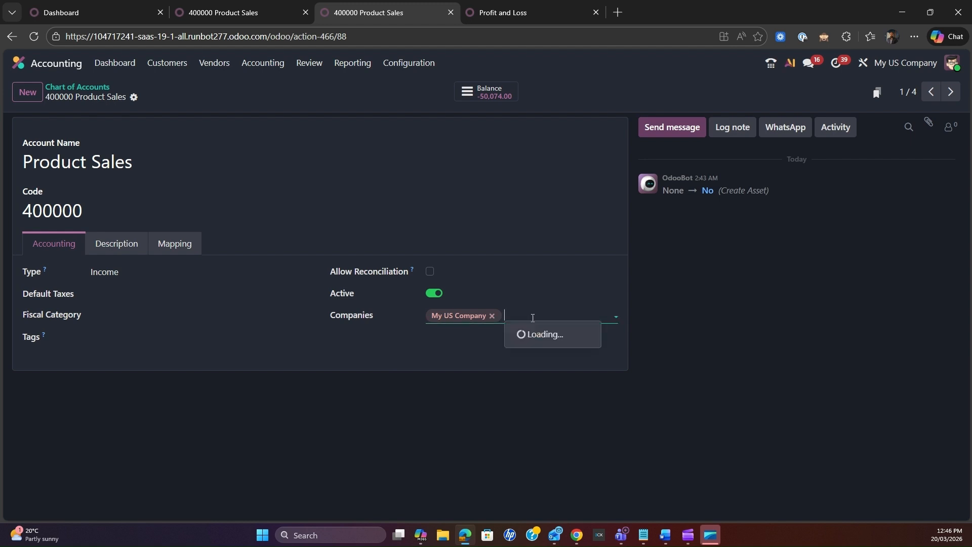
left_click(551, 335)
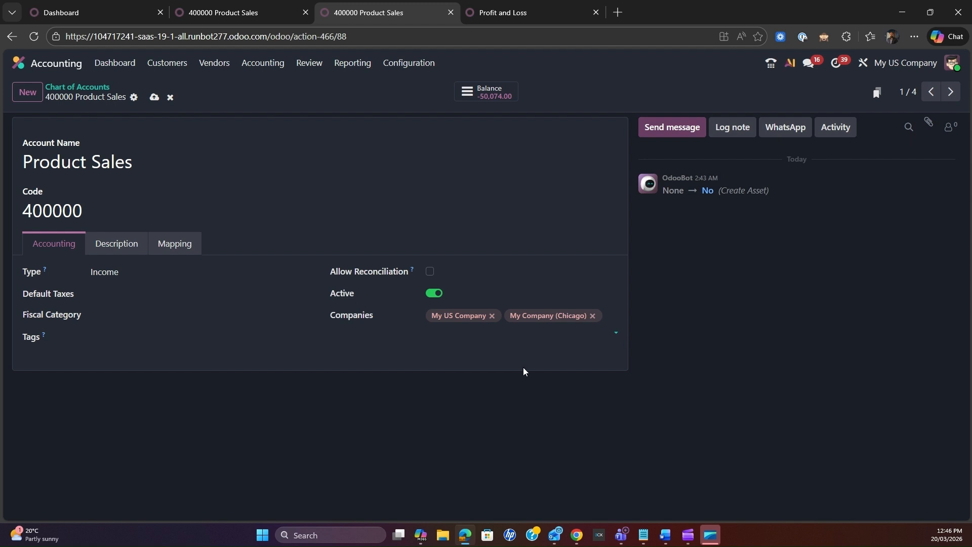
left_click(593, 316)
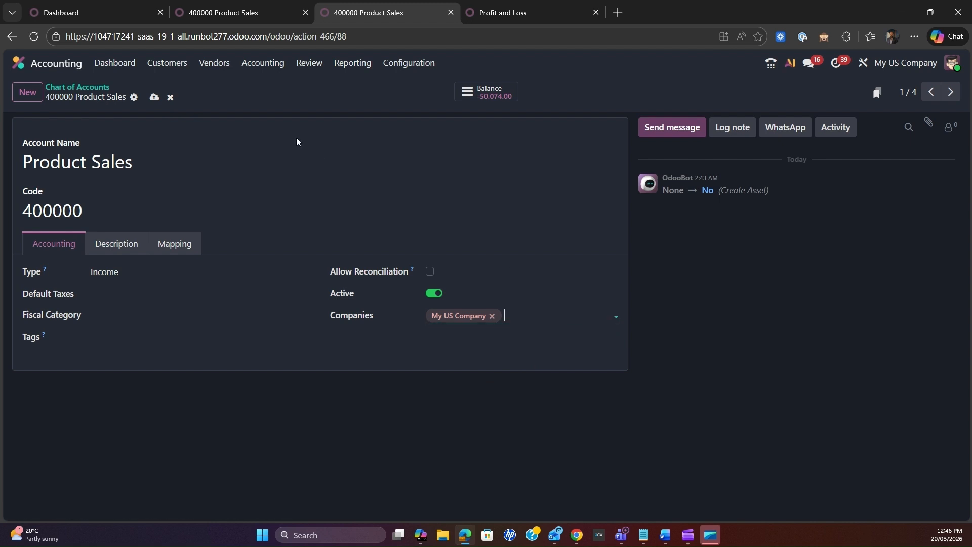
left_click(154, 96)
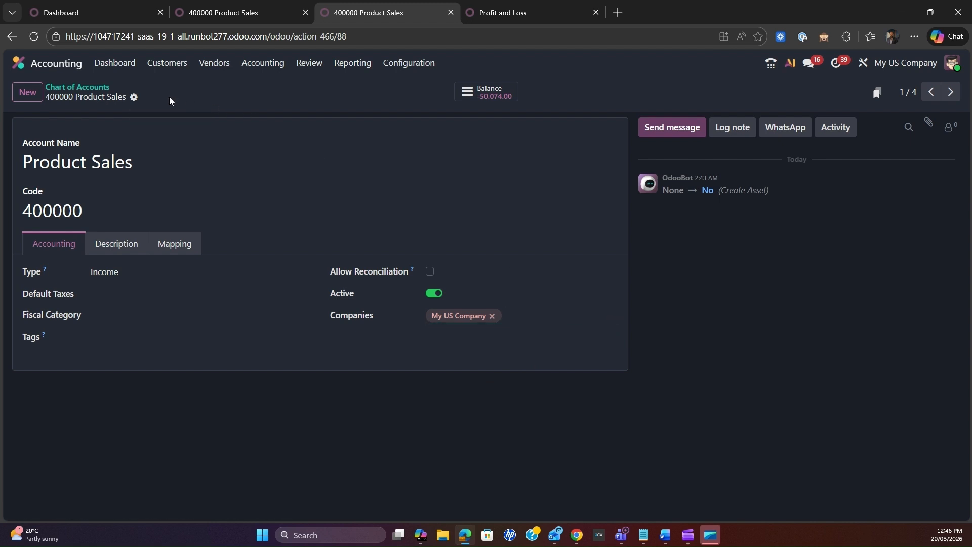
left_click(104, 87)
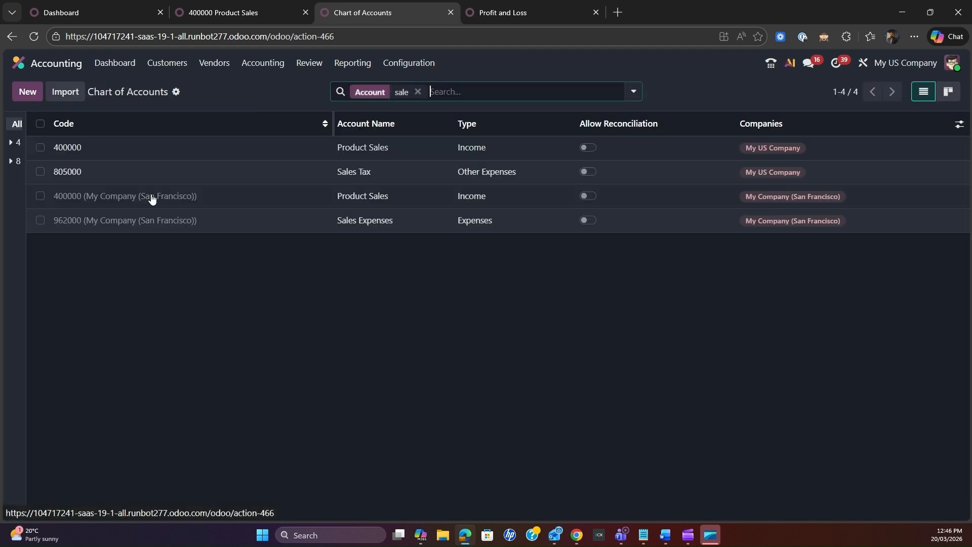
Step: Merge the two 400000 Product Sales accounts of My US Company and My Company (San Francisco) in the chart of accounts
left_click(40, 150)
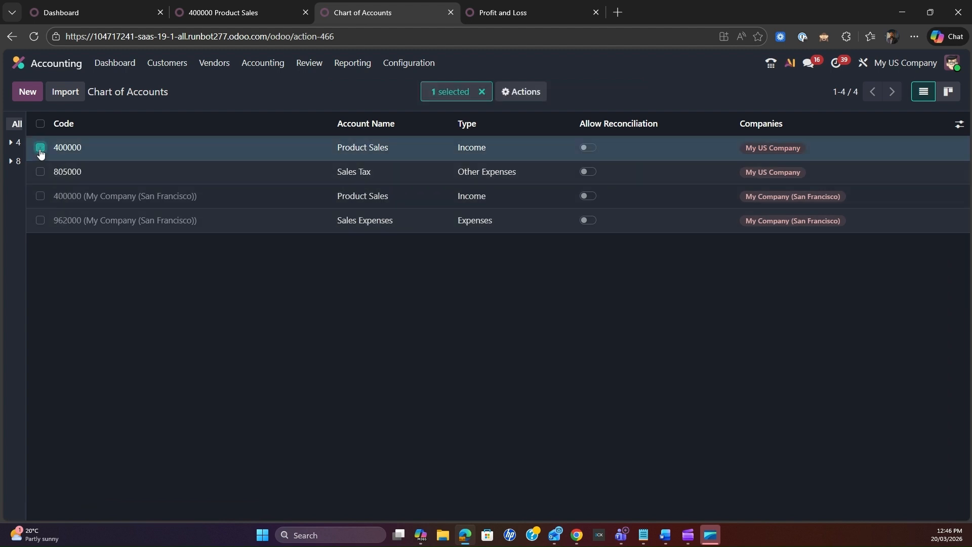
left_click(40, 198)
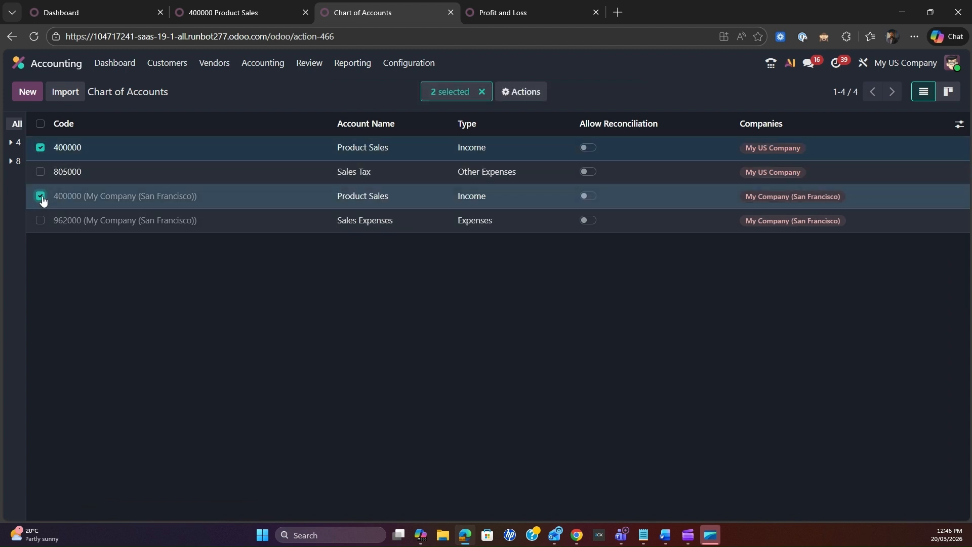
left_click(525, 94)
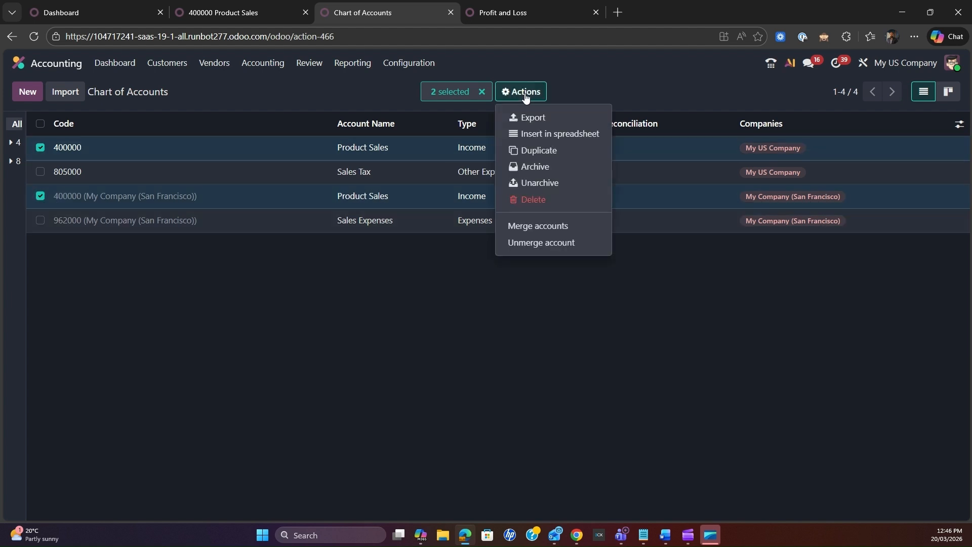
left_click(546, 232)
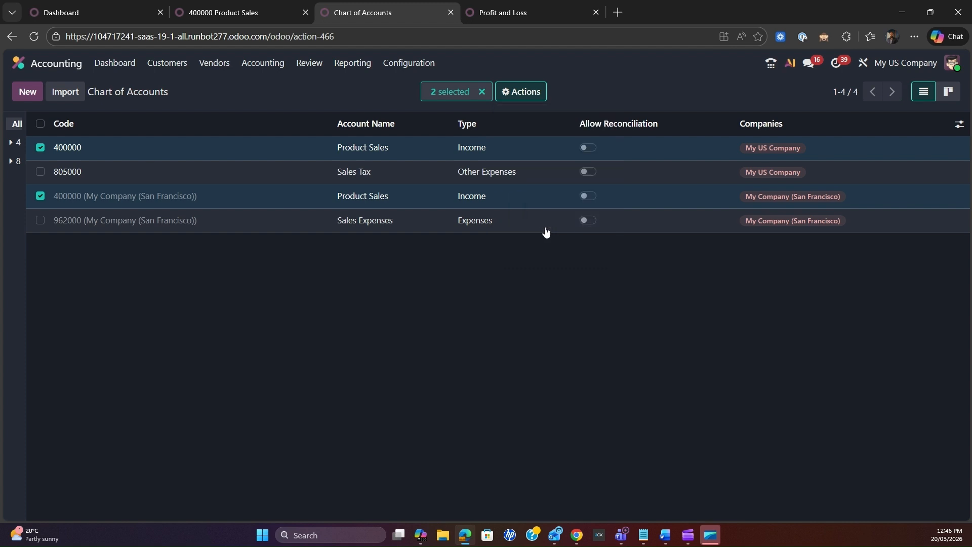
left_click(213, 394)
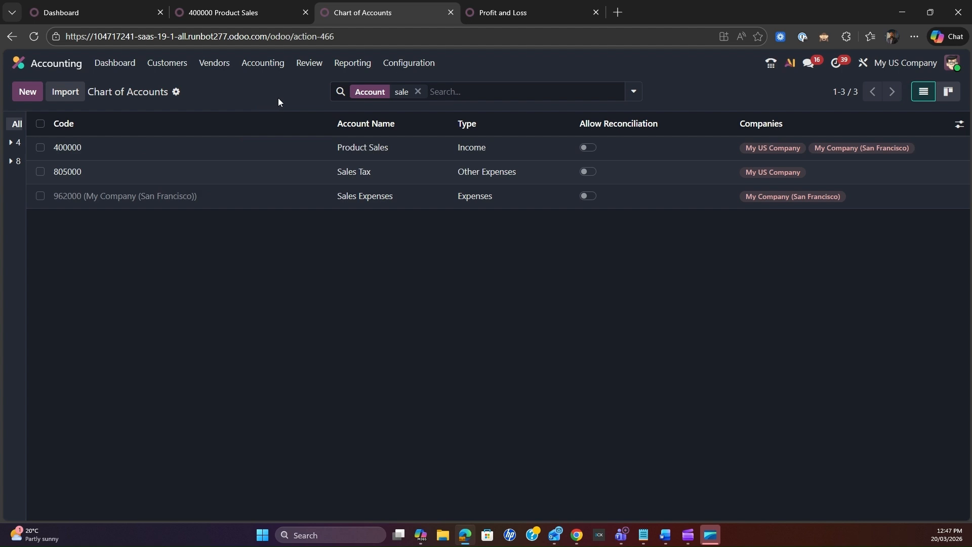
Step: Review the Income section of the Profit and Loss report for all three companies, expanding its account lines
left_click(523, 20)
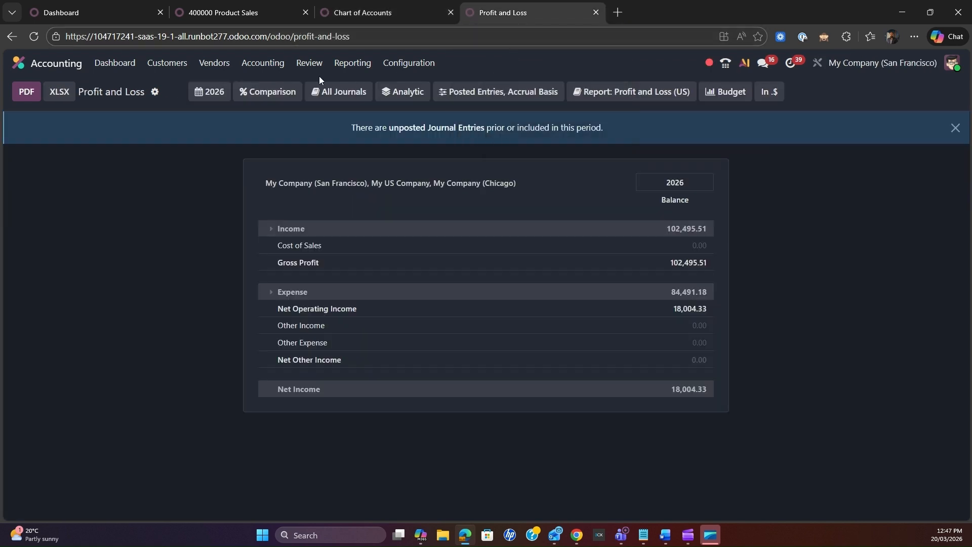
left_click(51, 61)
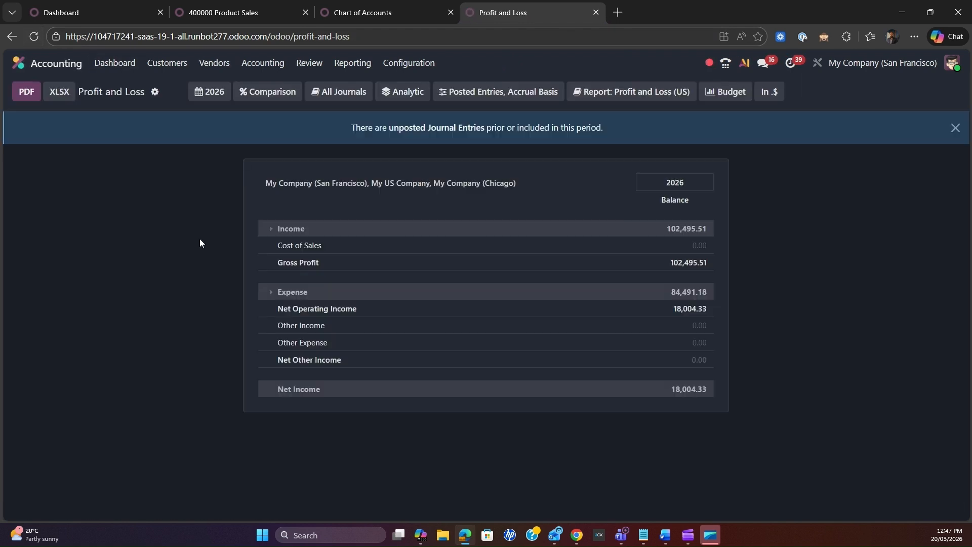
left_click(270, 231)
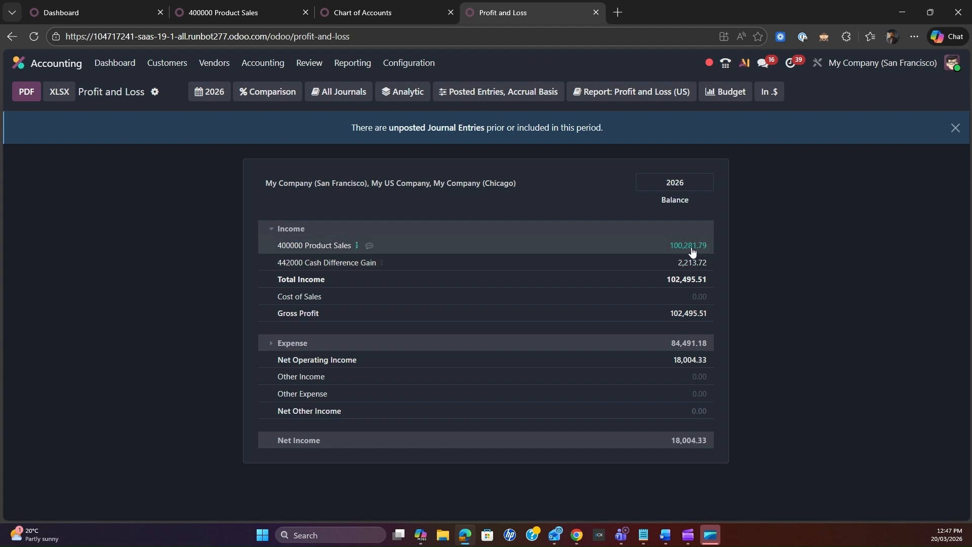
Step: View the Profit and Loss report for My US Company alone, followed by My Company (San Francisco) alone
left_click(844, 66)
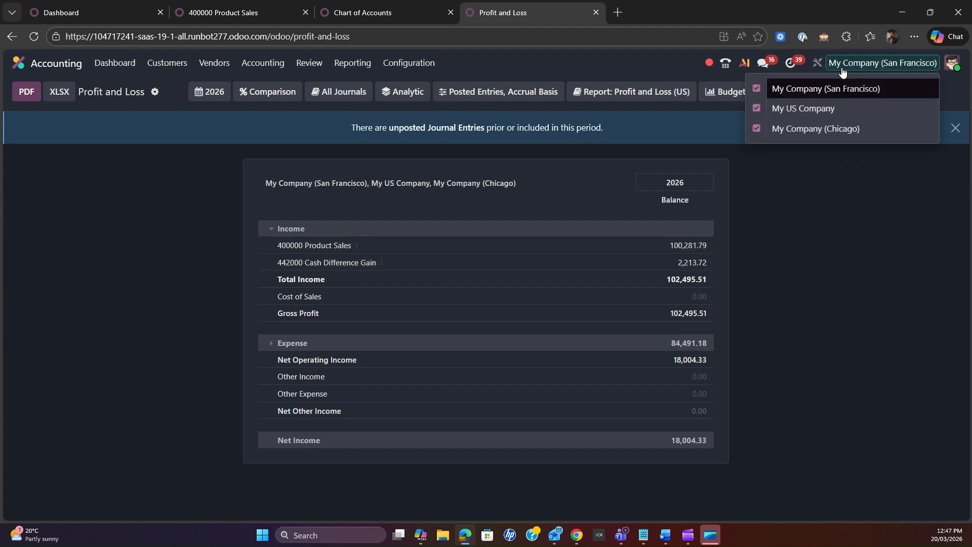
left_click(756, 89)
left_click(756, 128)
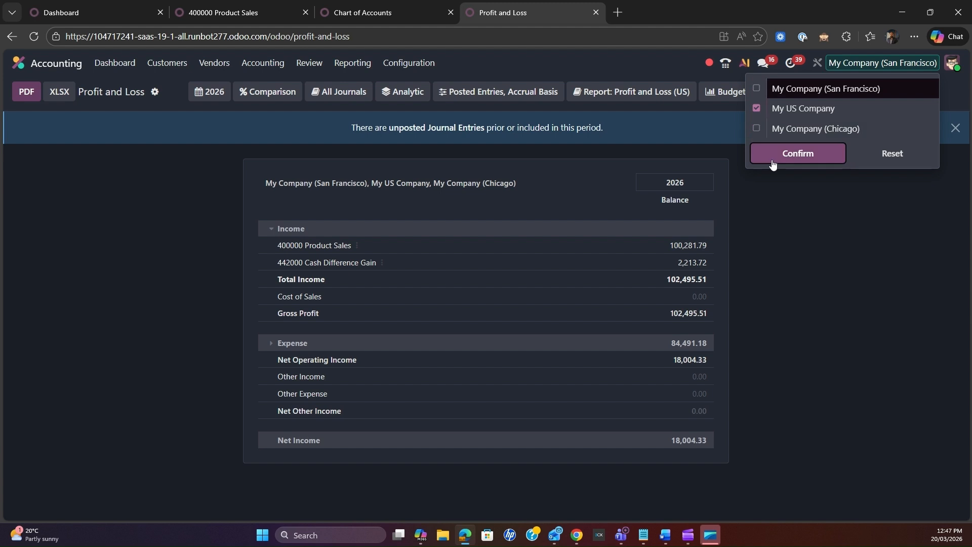
left_click(772, 161)
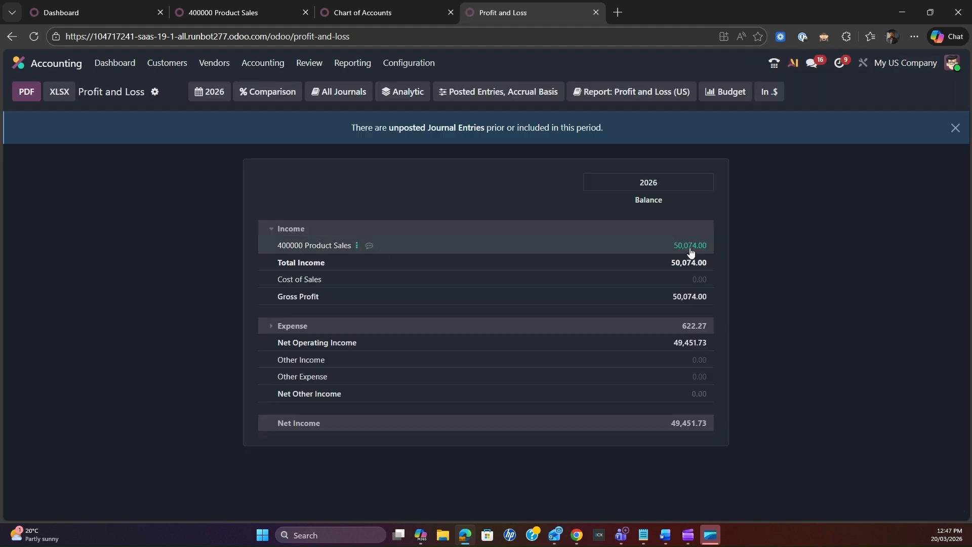
left_click(892, 73)
left_click(801, 91)
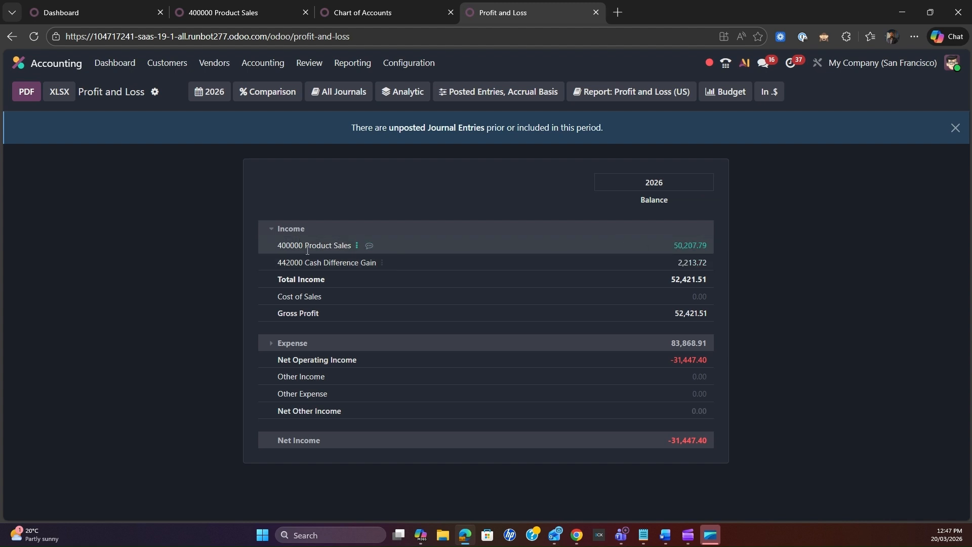
Step: Include My US Company alongside My Company (San Francisco) in the Profit and Loss report
left_click(844, 63)
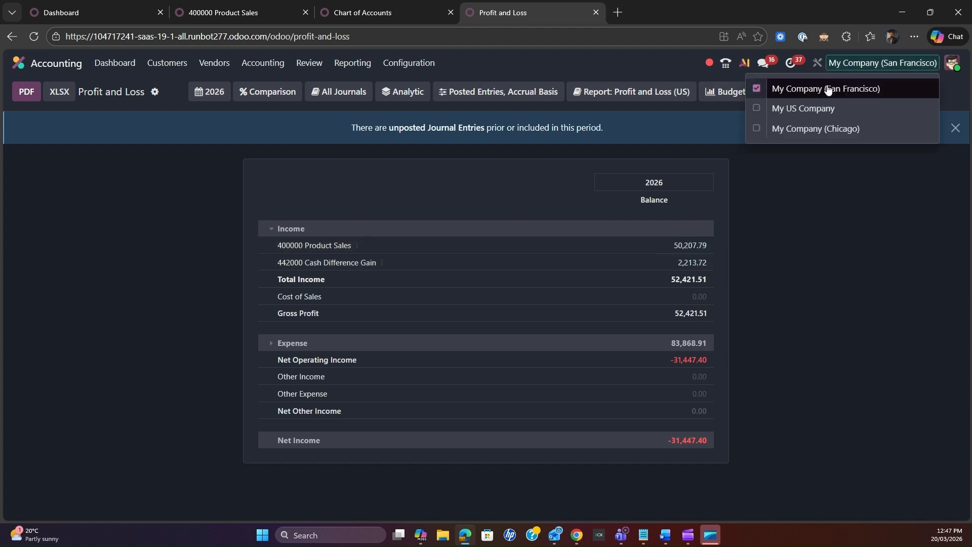
left_click(756, 109)
left_click(799, 153)
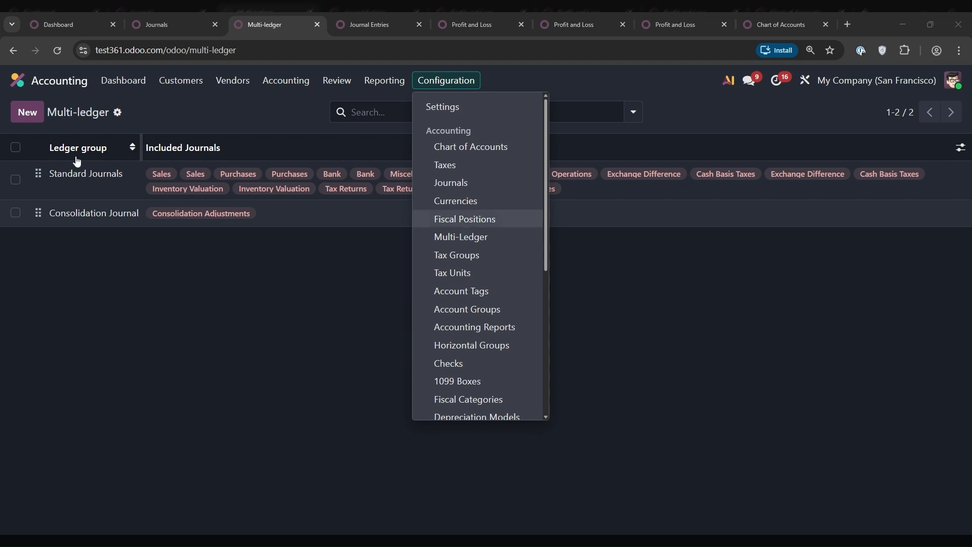
Step: Inspect the Consolidation Journal ledger group and its included journal in the multi-ledger list
left_click(286, 225)
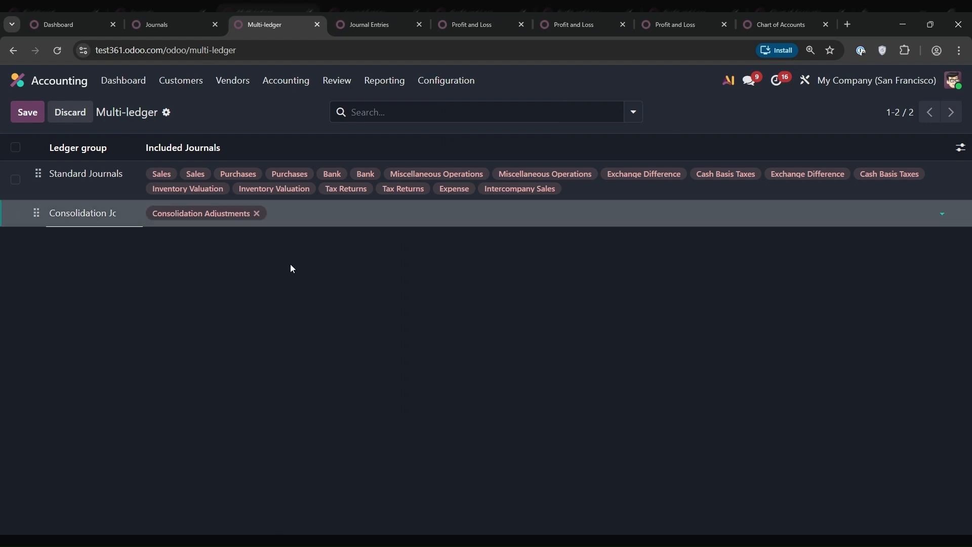
left_click(320, 209)
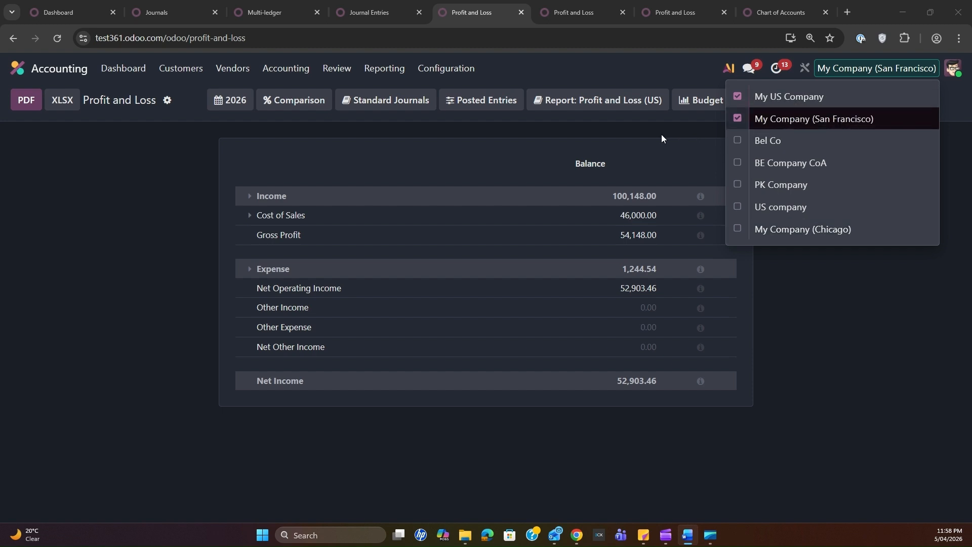
Step: Include the Consolidation Journal ledger alongside Standard Journals in the Profit and Loss report, leaving Local Gaap deselected
left_click(395, 104)
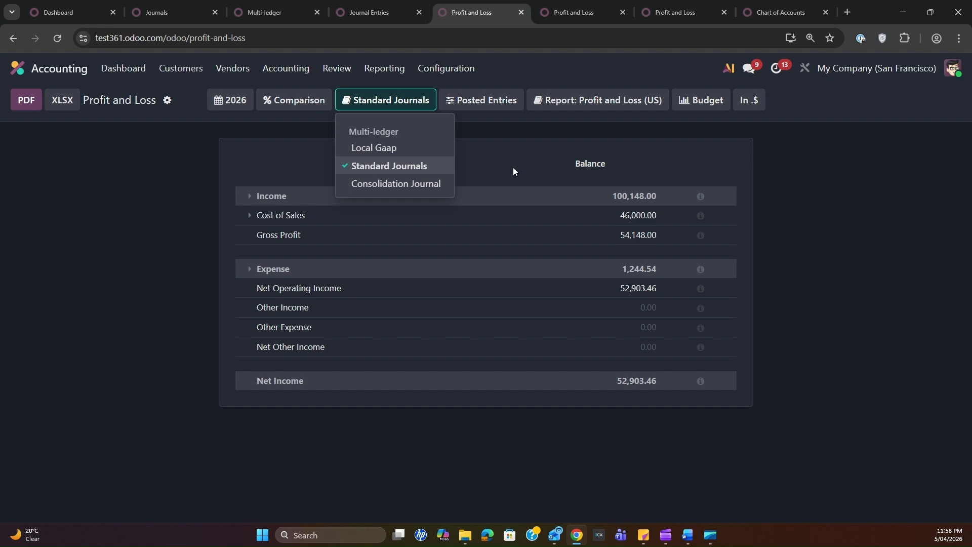
left_click(393, 185)
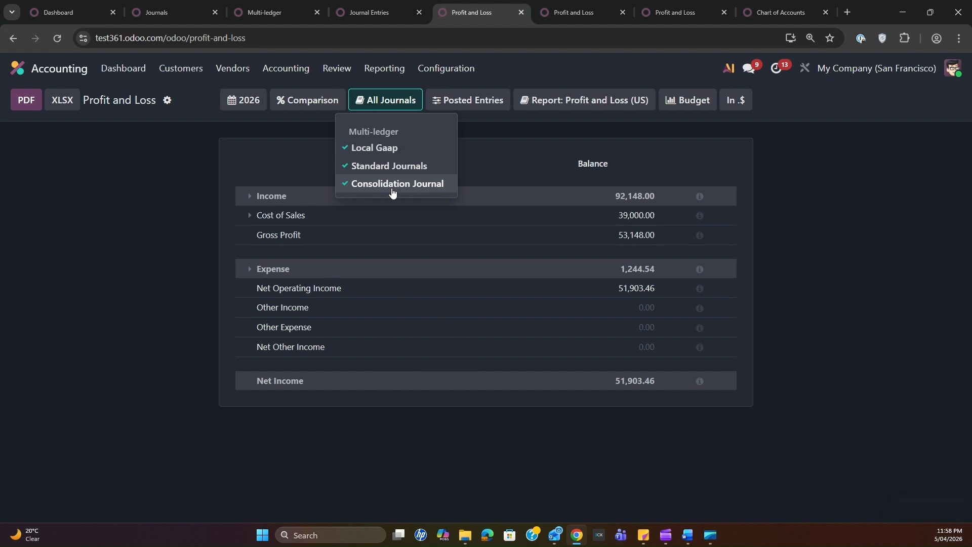
left_click(386, 148)
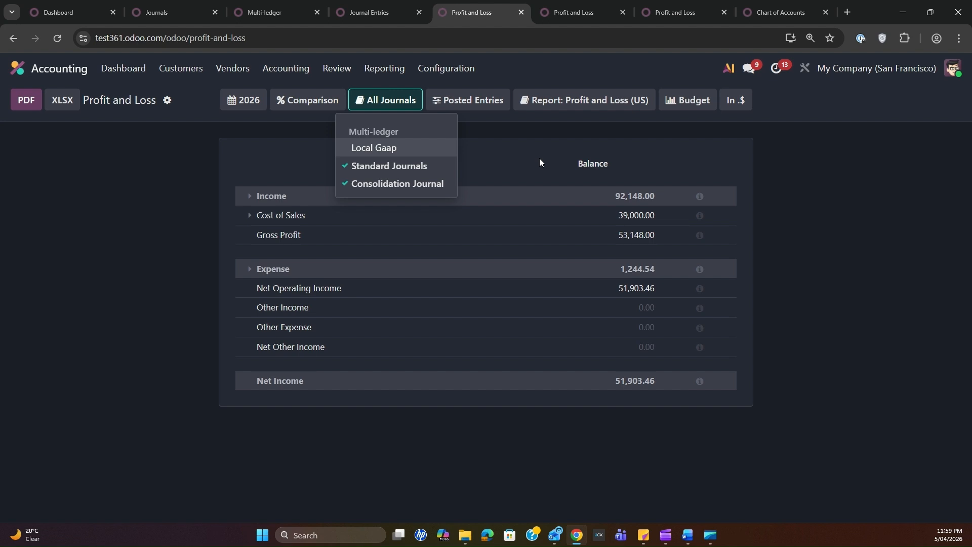
Step: View the Profit and Loss report without Standard Journals, then include them again with the Consolidation Journal
left_click(411, 166)
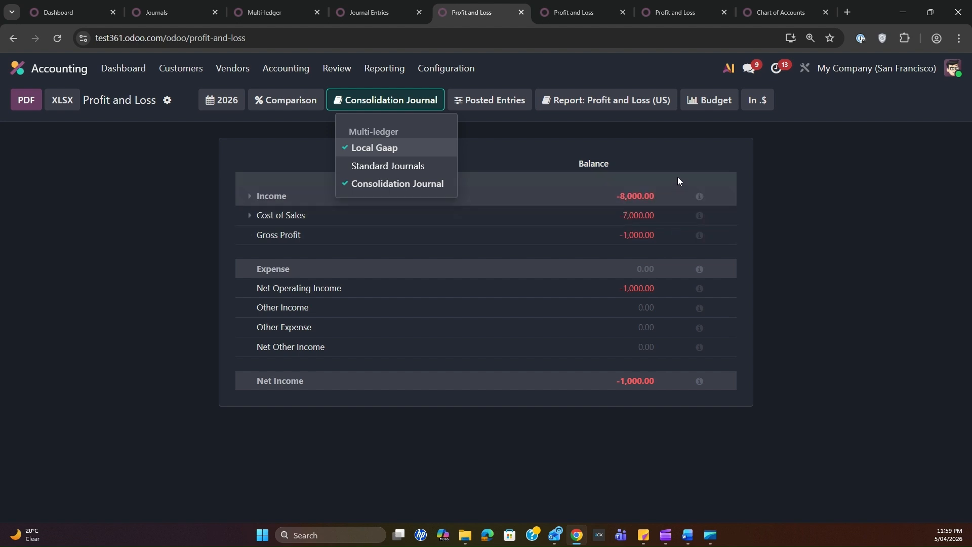
left_click(397, 169)
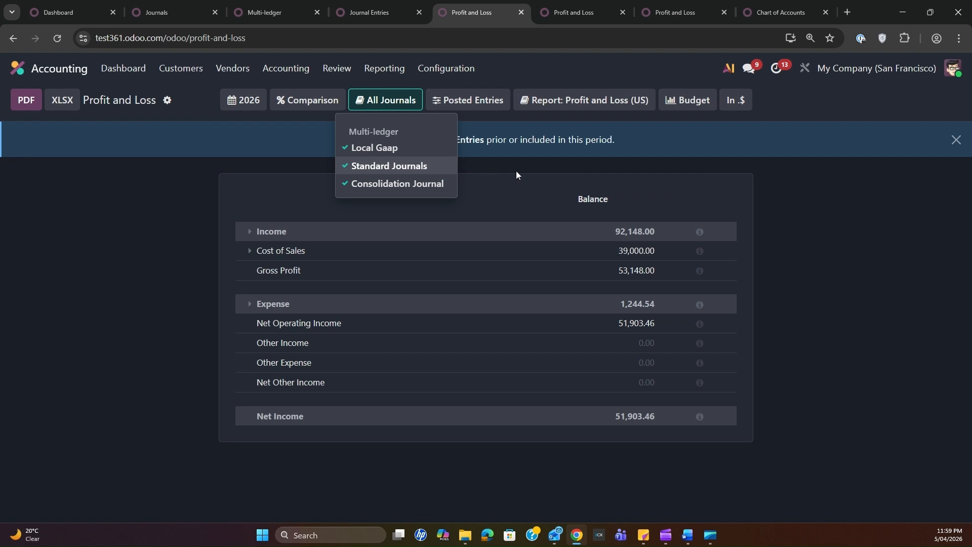
left_click(391, 148)
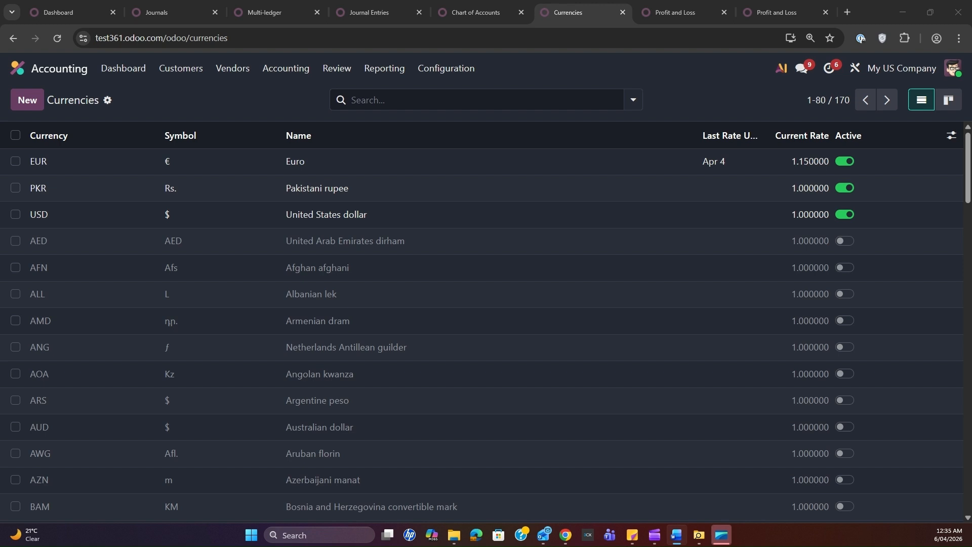
Step: Review the Profit and Loss report of BE Company CoA, followed by the other open Profit and Loss report
left_click(679, 13)
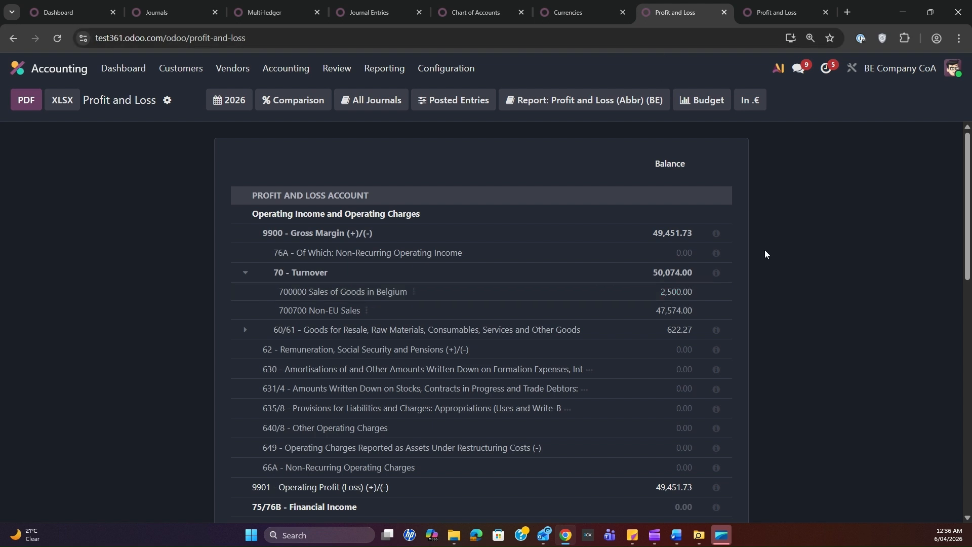
left_click(775, 12)
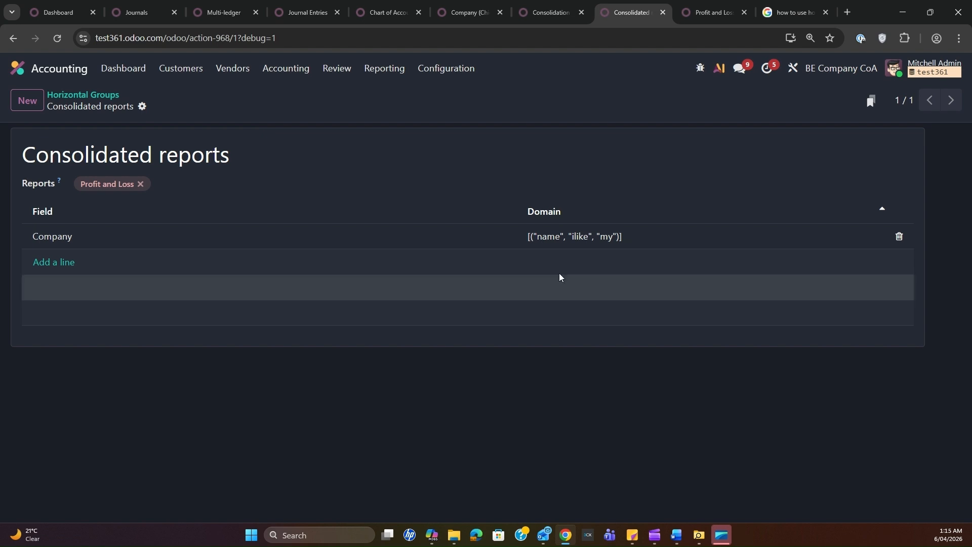
Step: Compare the Profit and Loss report grouped by Consolidated reports with that horizontal group's company field and domain
left_click(723, 13)
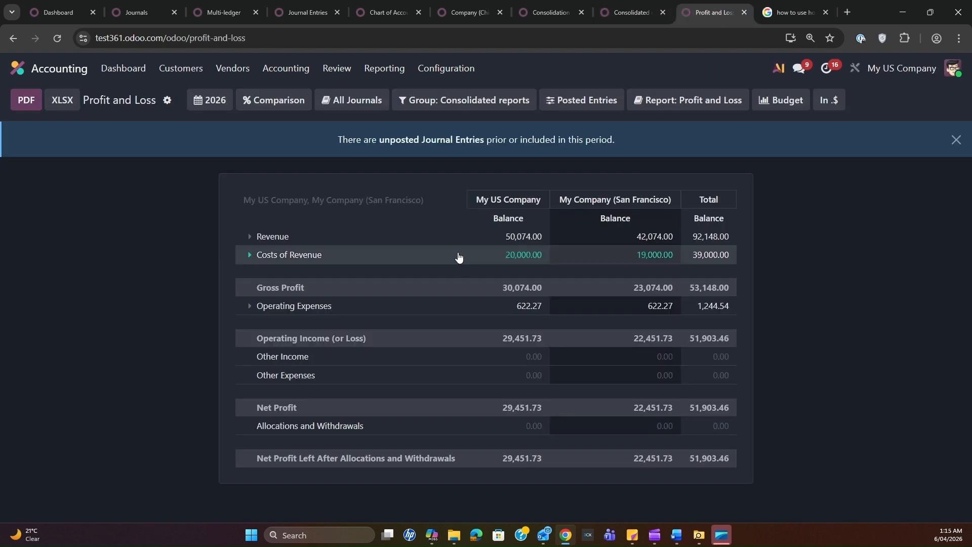
left_click(628, 12)
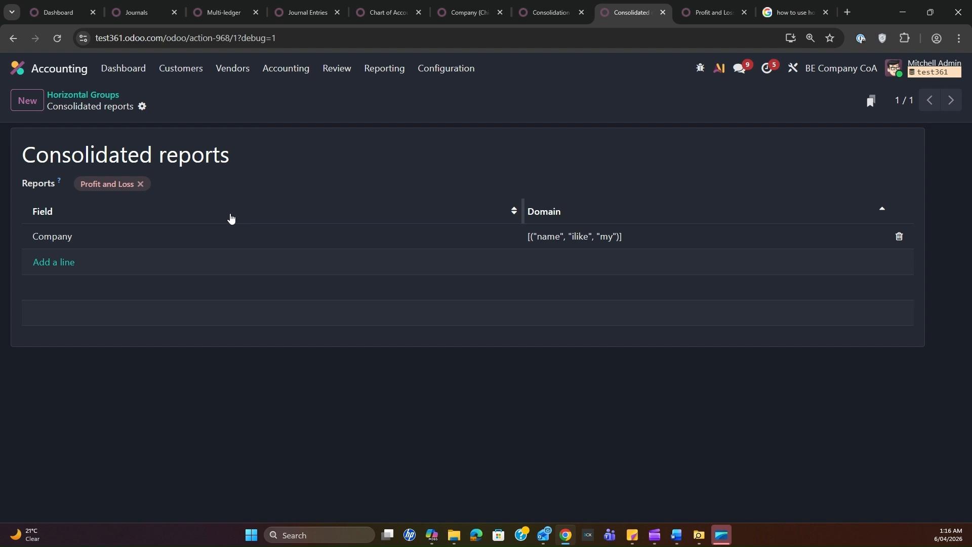
left_click(697, 5)
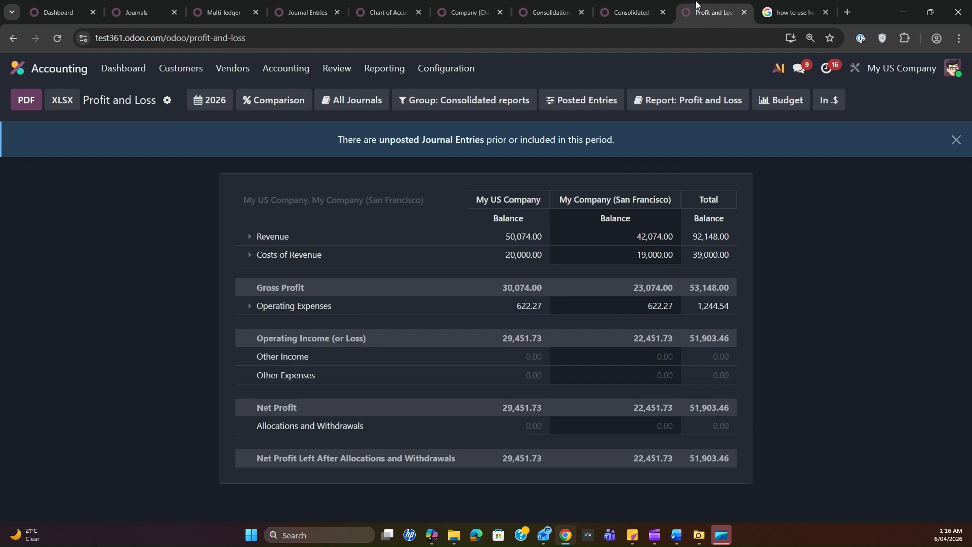